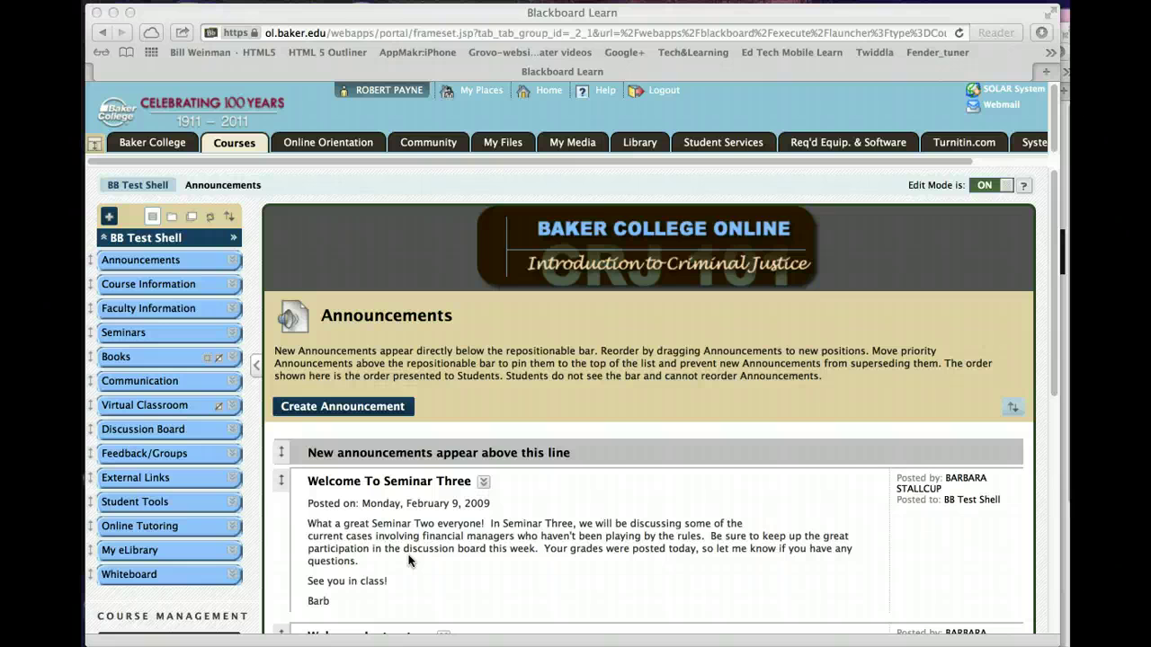
Step: Open the Wikis tool from the course tools of the BB Test Shell course
{"action": "scroll", "coordinate": [410, 560], "scroll_direction": "down", "scroll_amount": 6}
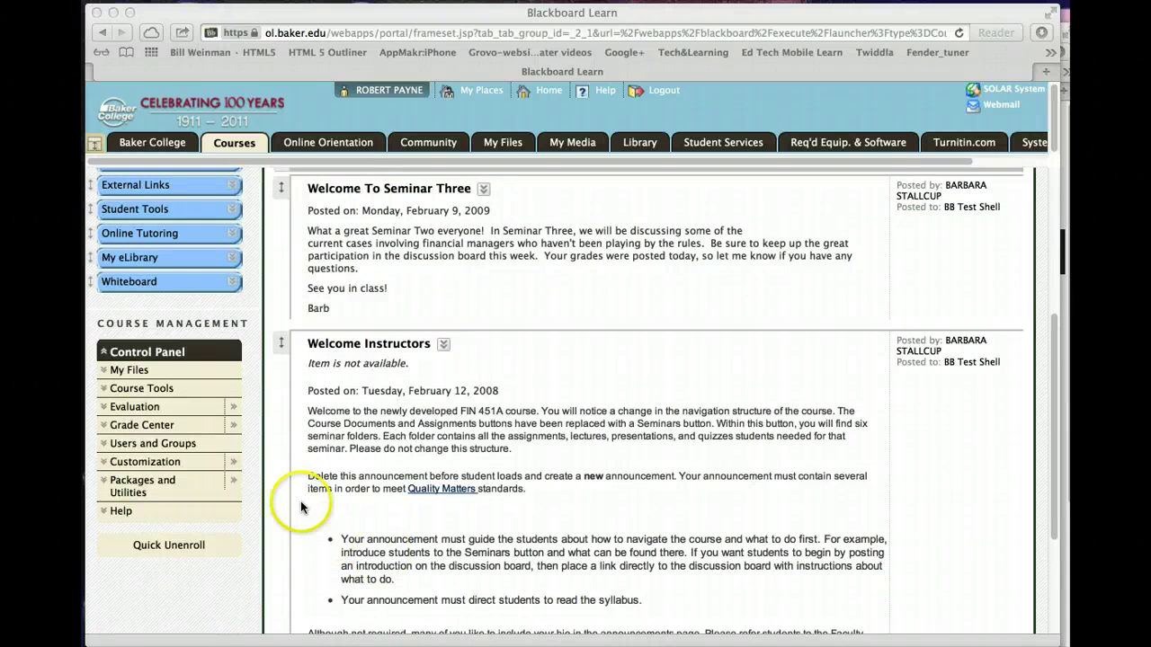
{"action": "left_click", "coordinate": [118, 392]}
{"action": "left_click", "coordinate": [111, 393]}
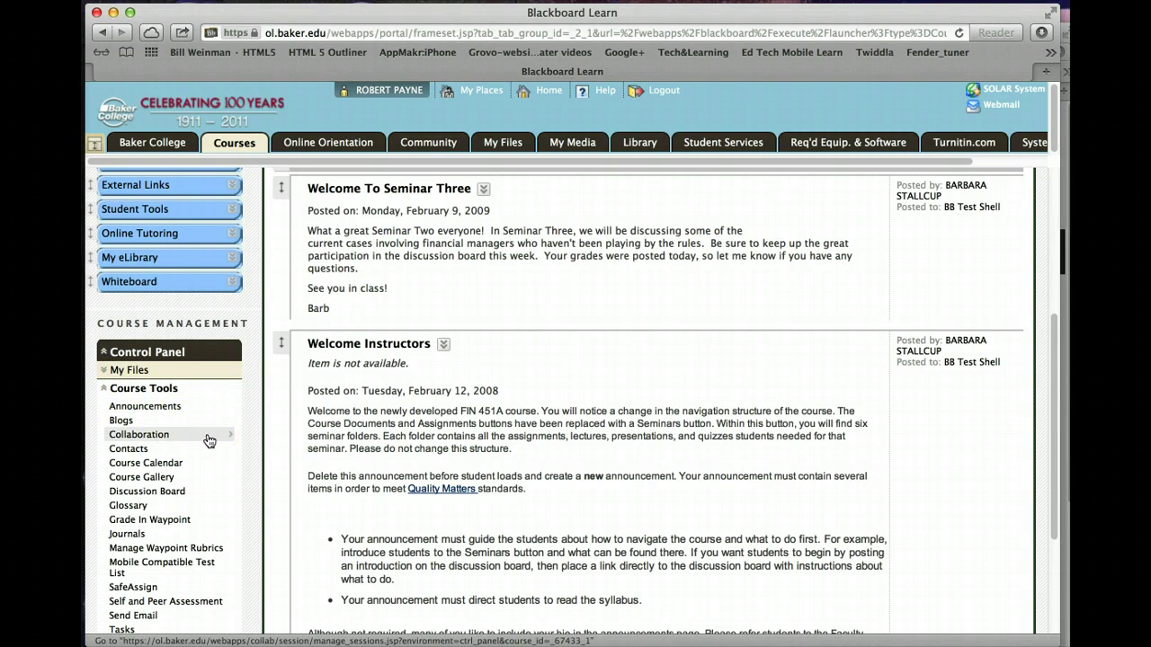
{"action": "scroll", "coordinate": [205, 437], "scroll_direction": "down", "scroll_amount": 2}
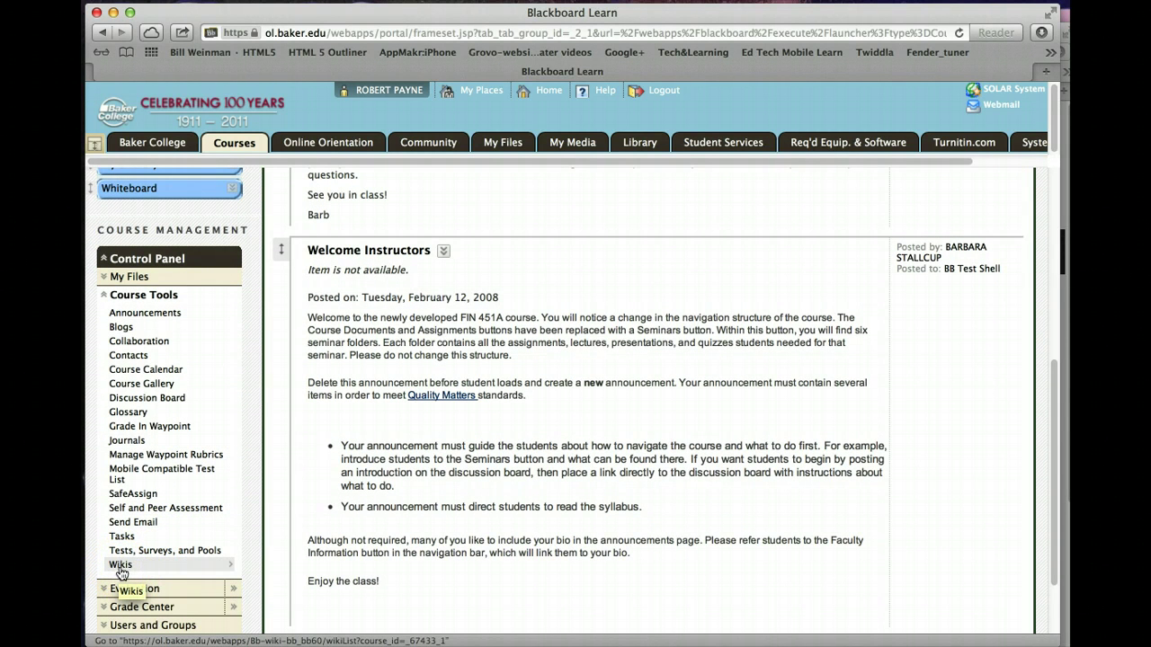
{"action": "left_click", "coordinate": [120, 565]}
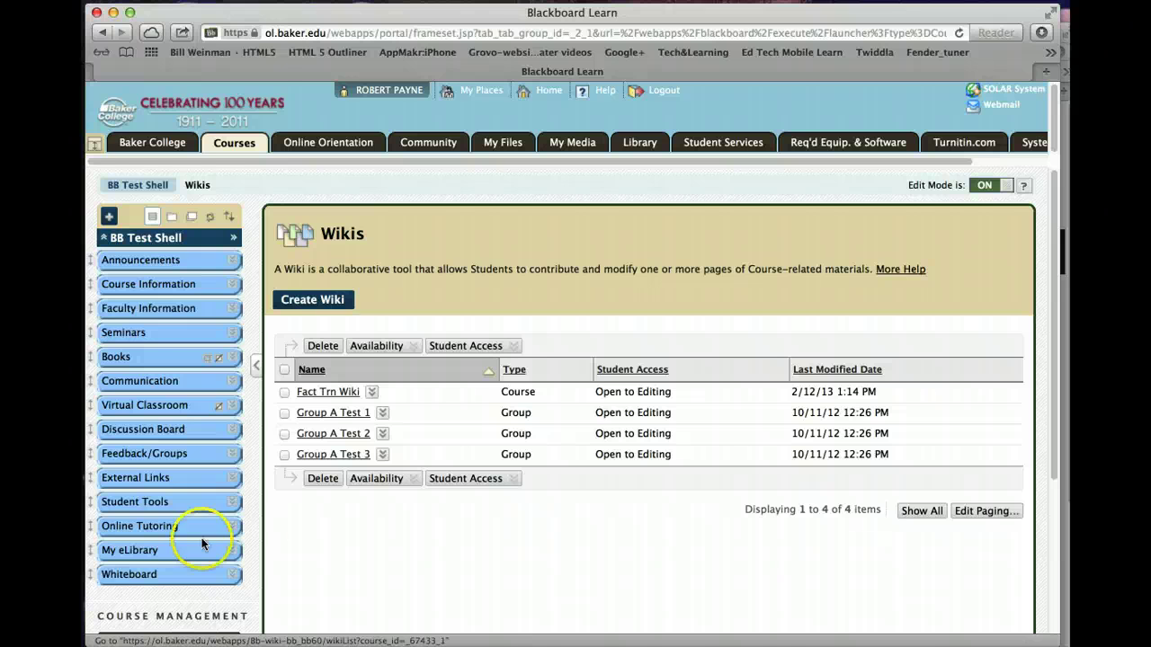
Step: Start a new wiki named "Group A" with the instructions "This is the group wiki for the A group. Use this for the scenario assignment each week."
{"action": "left_click", "coordinate": [311, 305]}
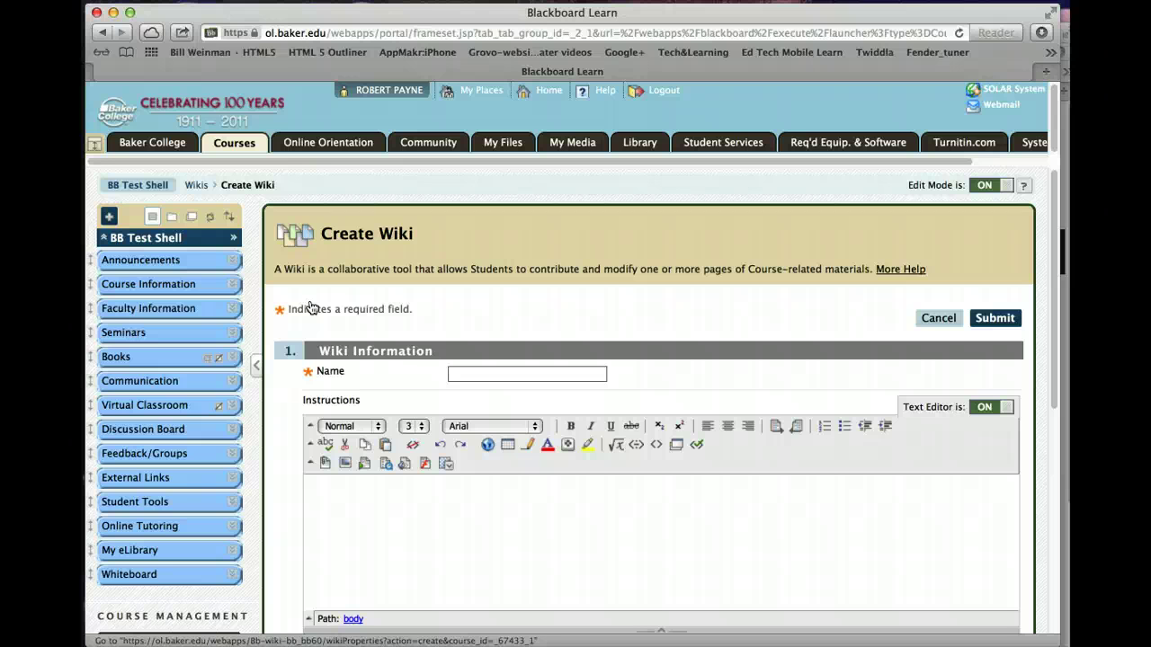
{"action": "left_click", "coordinate": [452, 374]}
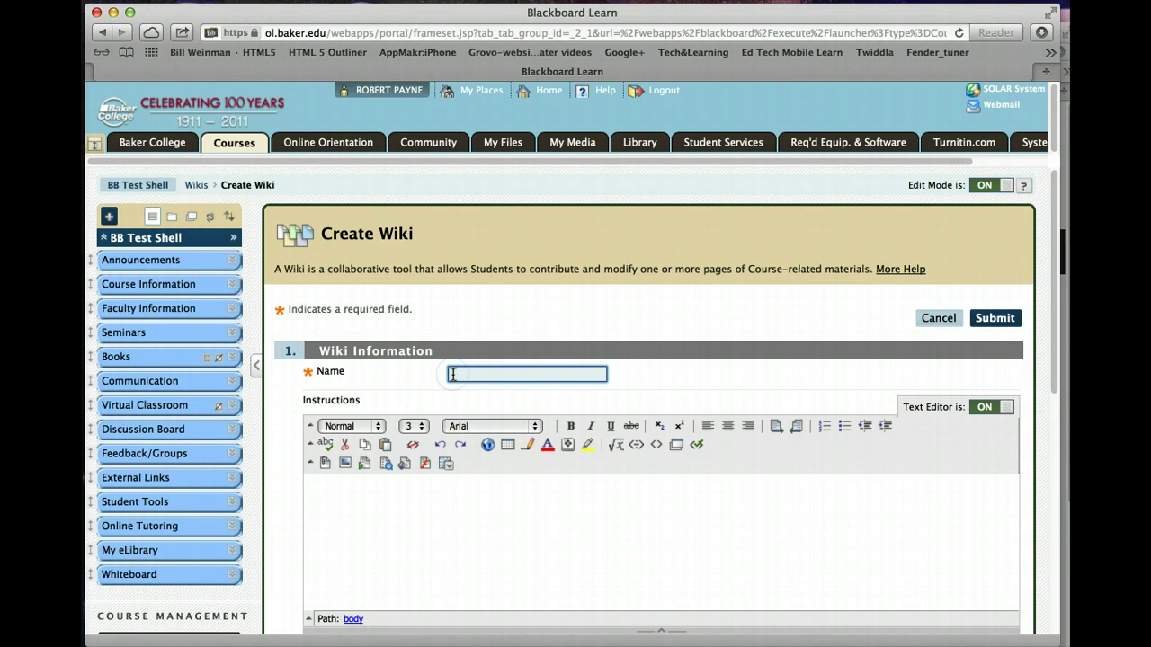
{"action": "type", "text": "Group A"}
{"action": "left_click", "coordinate": [313, 489]}
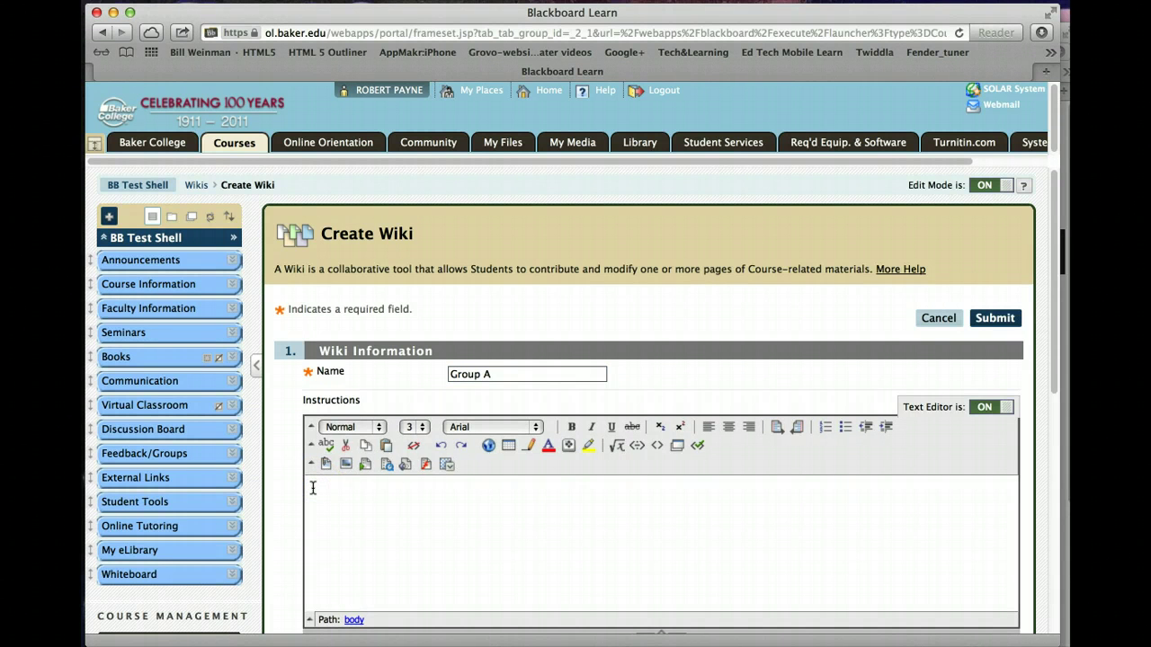
{"action": "type", "text": "This is the group wiki for the A group. Use t"}
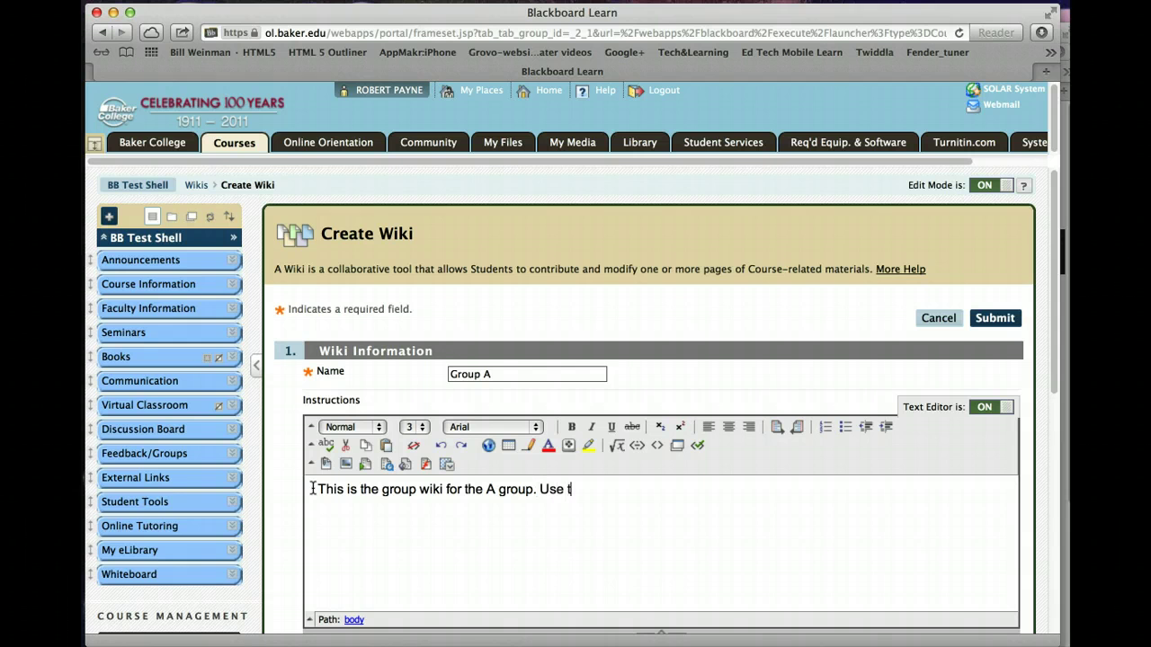
{"action": "type", "text": "his for the scena"}
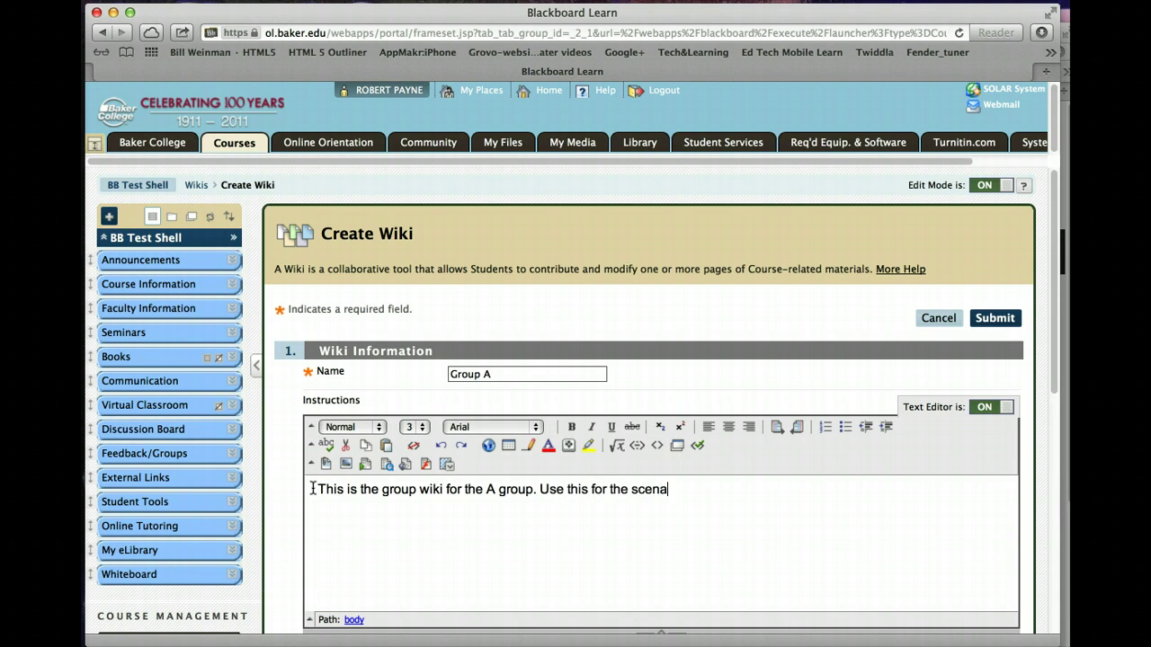
{"action": "type", "text": "rio assignment each week."}
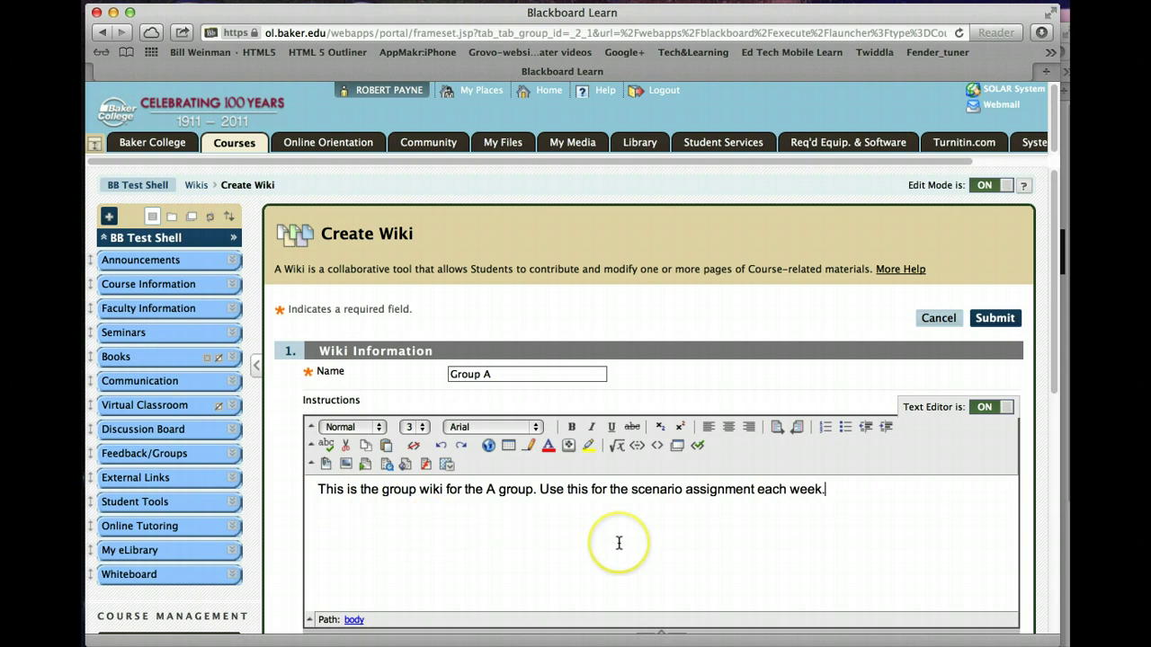
Step: Make the Group A wiki available, open to student editing and without grading, and submit it
{"action": "scroll", "coordinate": [619, 542], "scroll_direction": "down", "scroll_amount": 2}
{"action": "scroll", "coordinate": [619, 542], "scroll_direction": "down", "scroll_amount": 5}
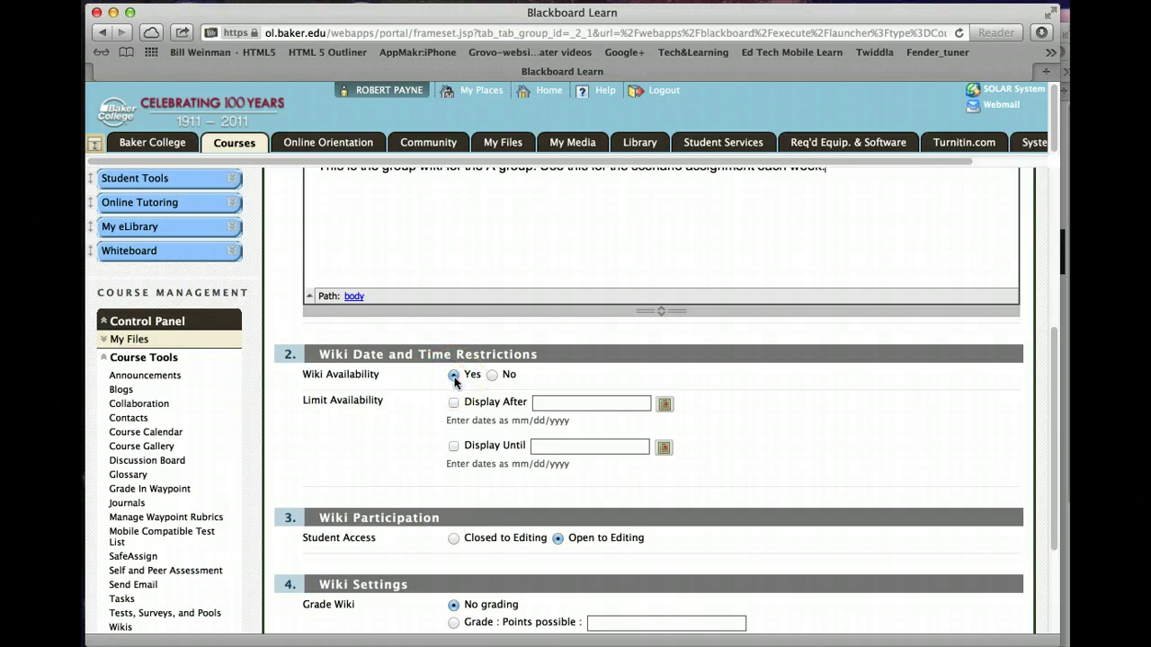
{"action": "scroll", "coordinate": [420, 436], "scroll_direction": "down", "scroll_amount": 3}
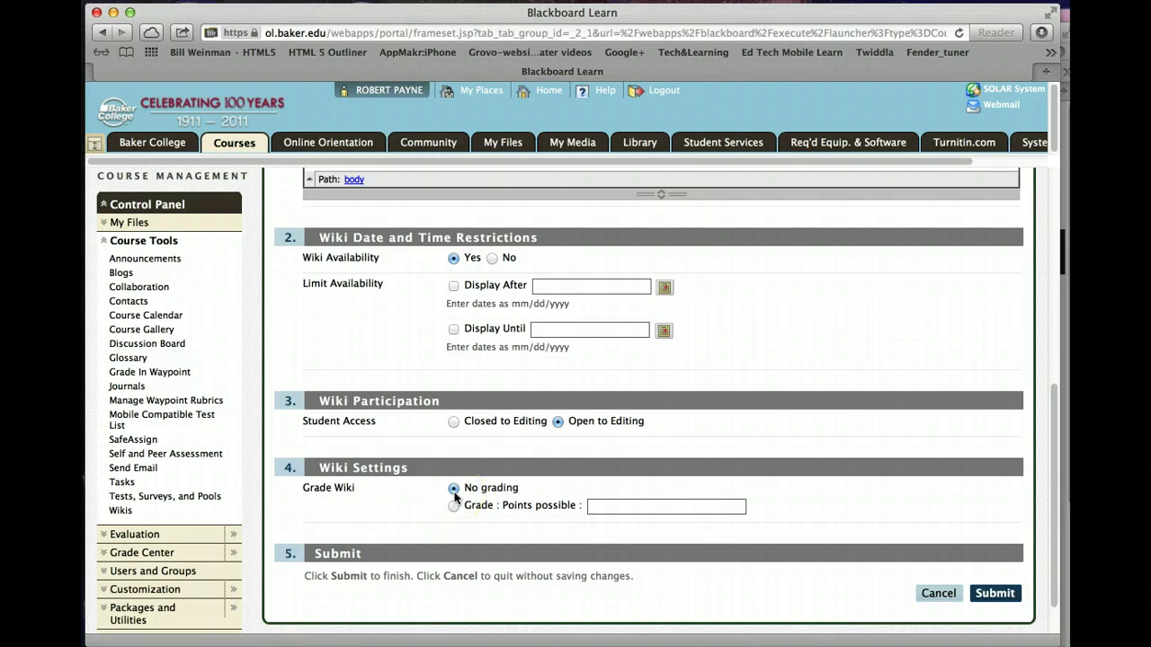
{"action": "scroll", "coordinate": [559, 461], "scroll_direction": "up", "scroll_amount": 5}
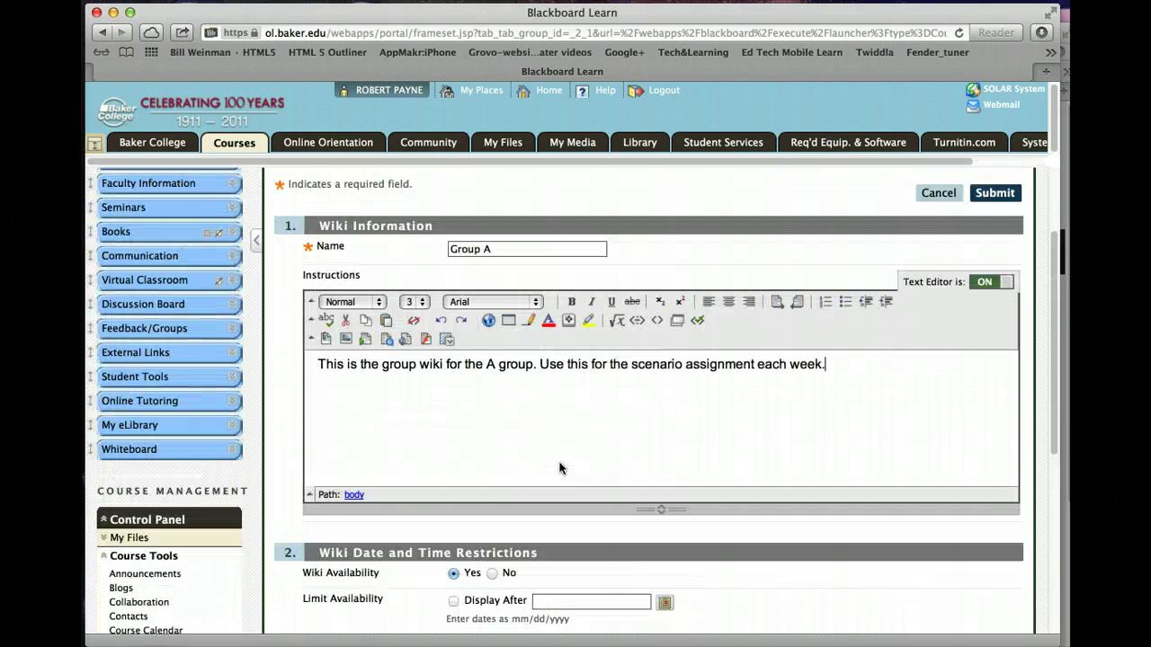
{"action": "scroll", "coordinate": [559, 468], "scroll_direction": "down", "scroll_amount": 3}
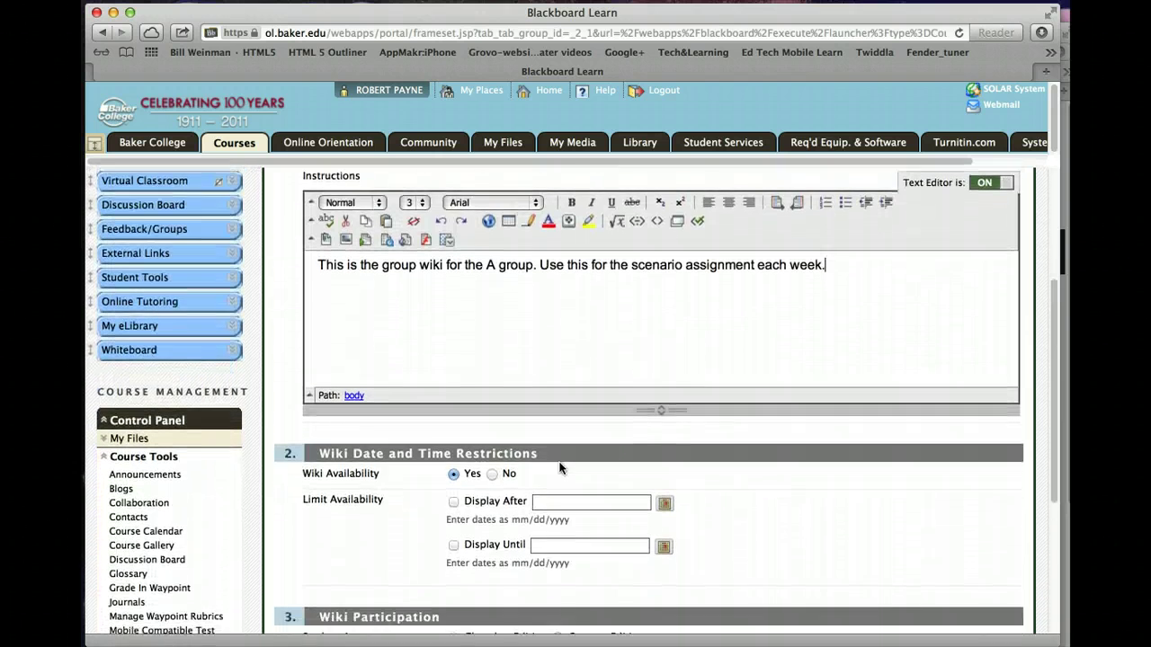
{"action": "scroll", "coordinate": [559, 468], "scroll_direction": "down", "scroll_amount": 2}
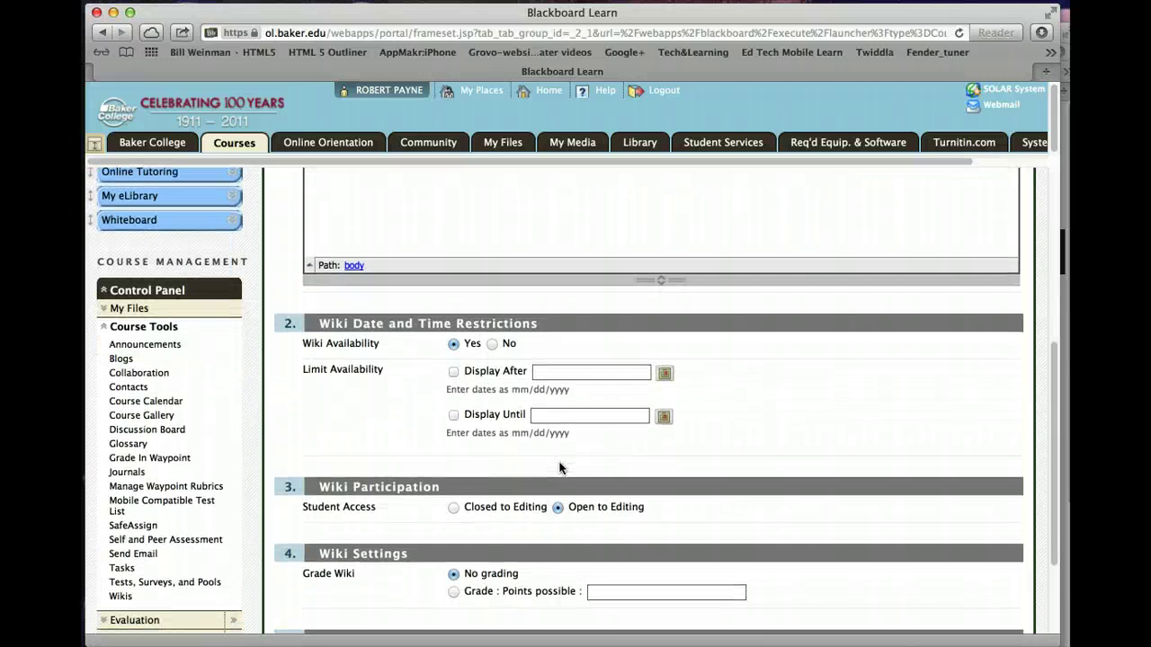
{"action": "left_click", "coordinate": [460, 356]}
{"action": "left_click", "coordinate": [556, 507]}
{"action": "scroll", "coordinate": [574, 519], "scroll_direction": "down", "scroll_amount": 3}
{"action": "left_click", "coordinate": [477, 464]}
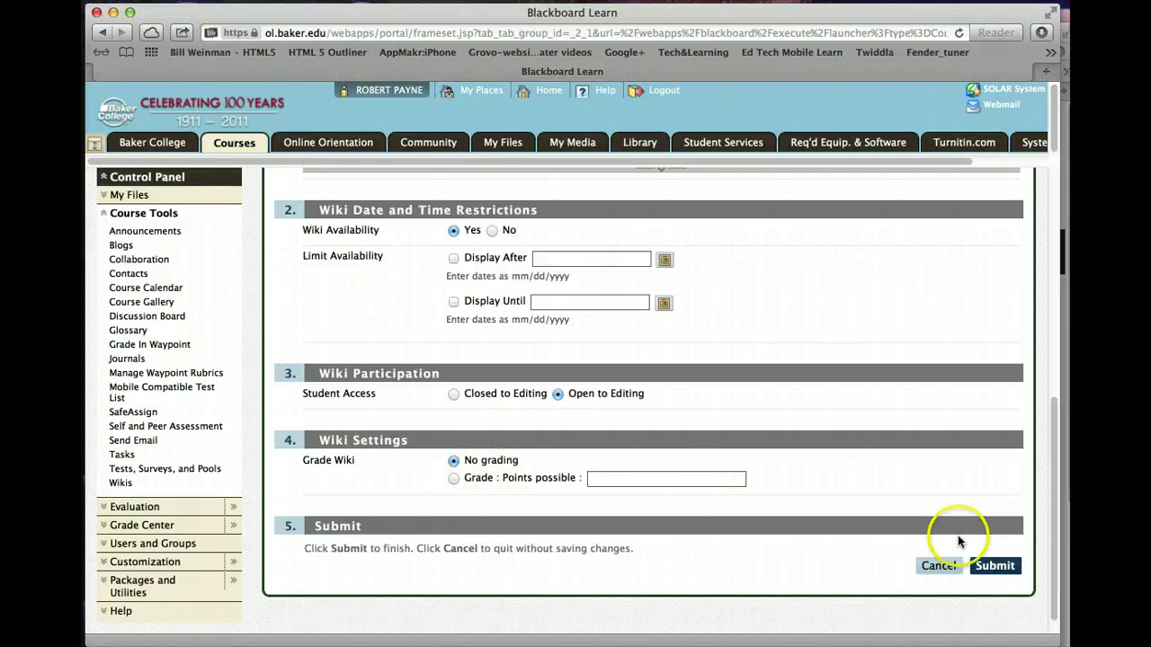
{"action": "left_click", "coordinate": [995, 566]}
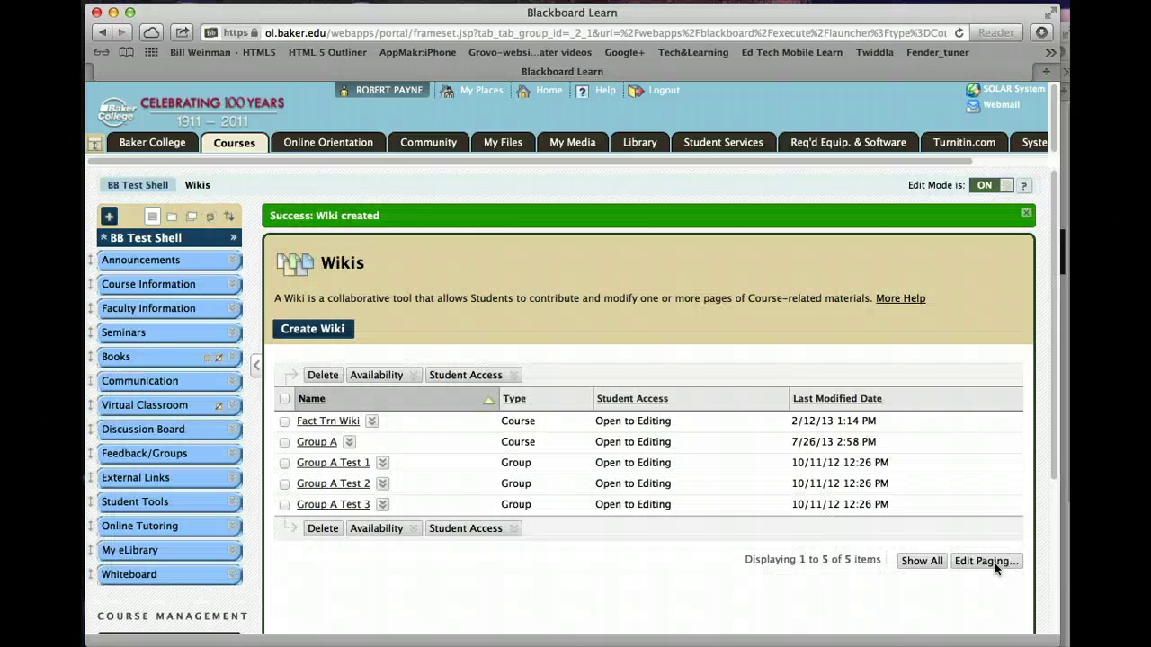
Step: Start another wiki named "Group B" with the instructions "This is the wiki for group B."
{"action": "left_click", "coordinate": [316, 443]}
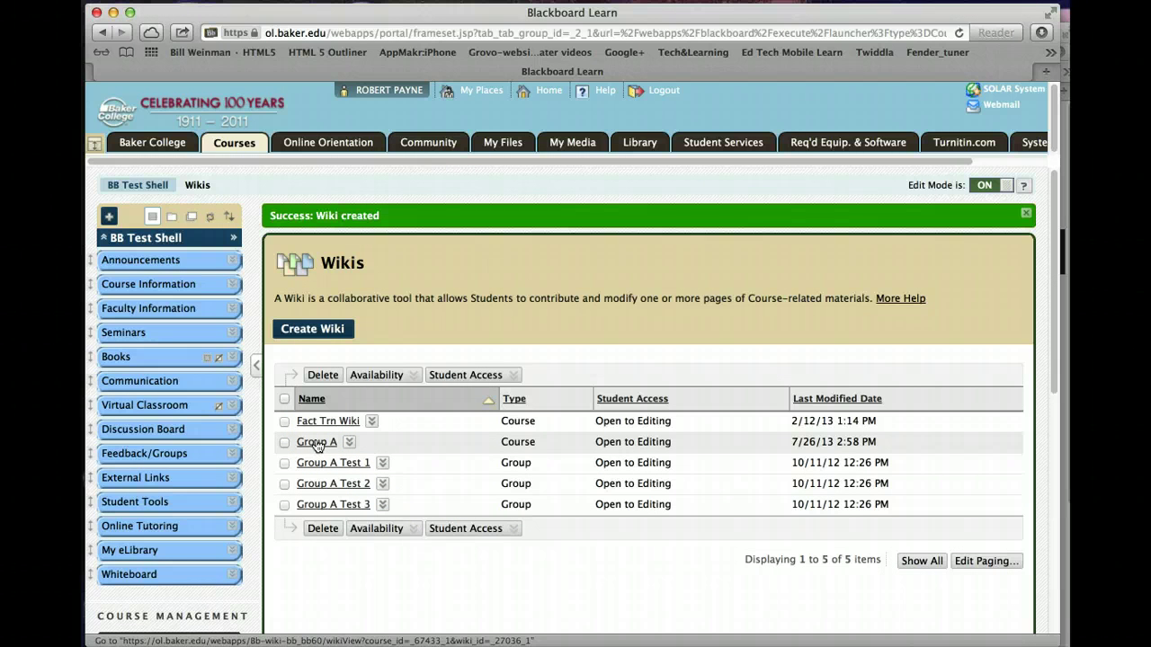
{"action": "left_click", "coordinate": [315, 329]}
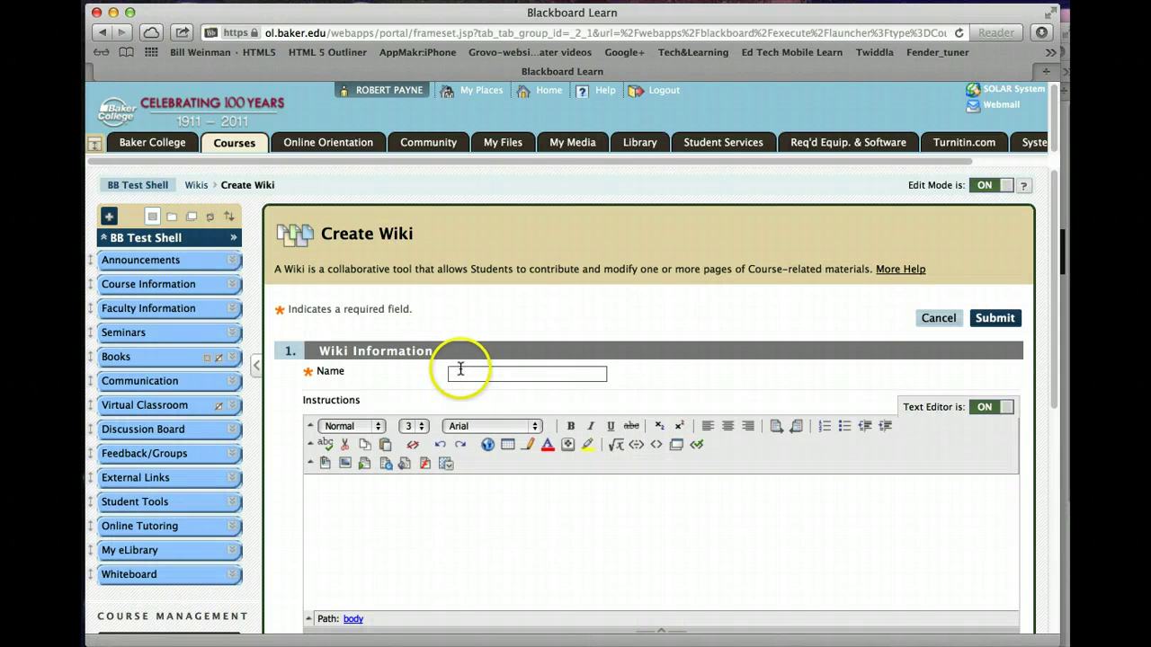
{"action": "left_click", "coordinate": [461, 369]}
{"action": "type", "text": "Gro"}
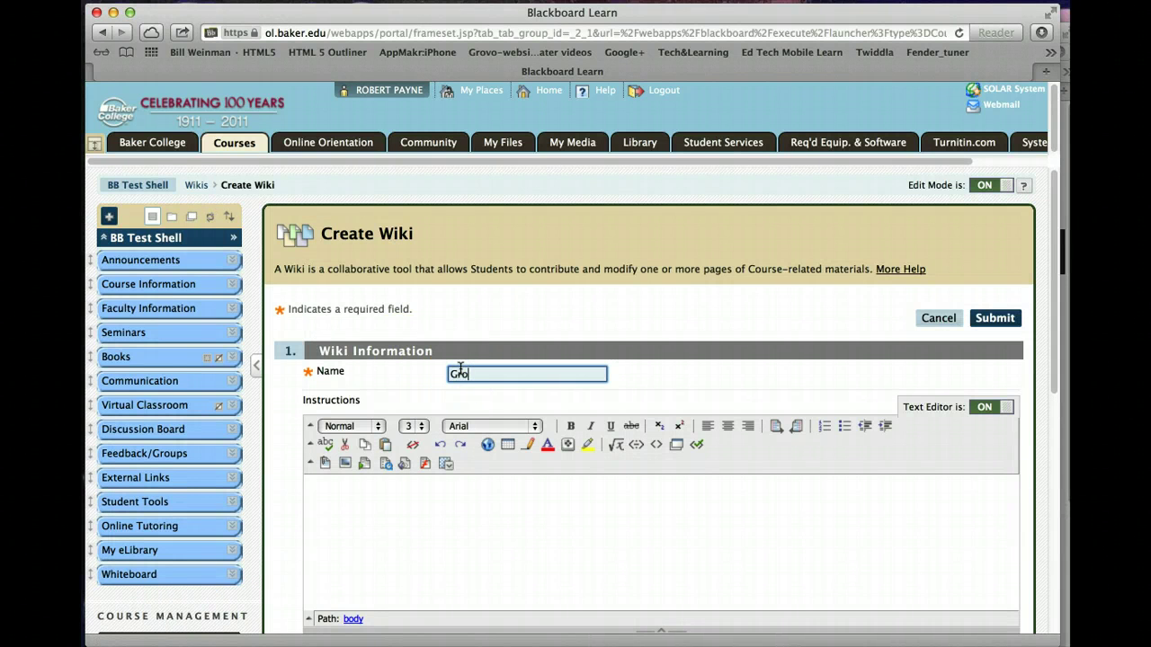
{"action": "type", "text": "up A"}
{"action": "type", "text": "B"}
{"action": "left_click", "coordinate": [314, 488]}
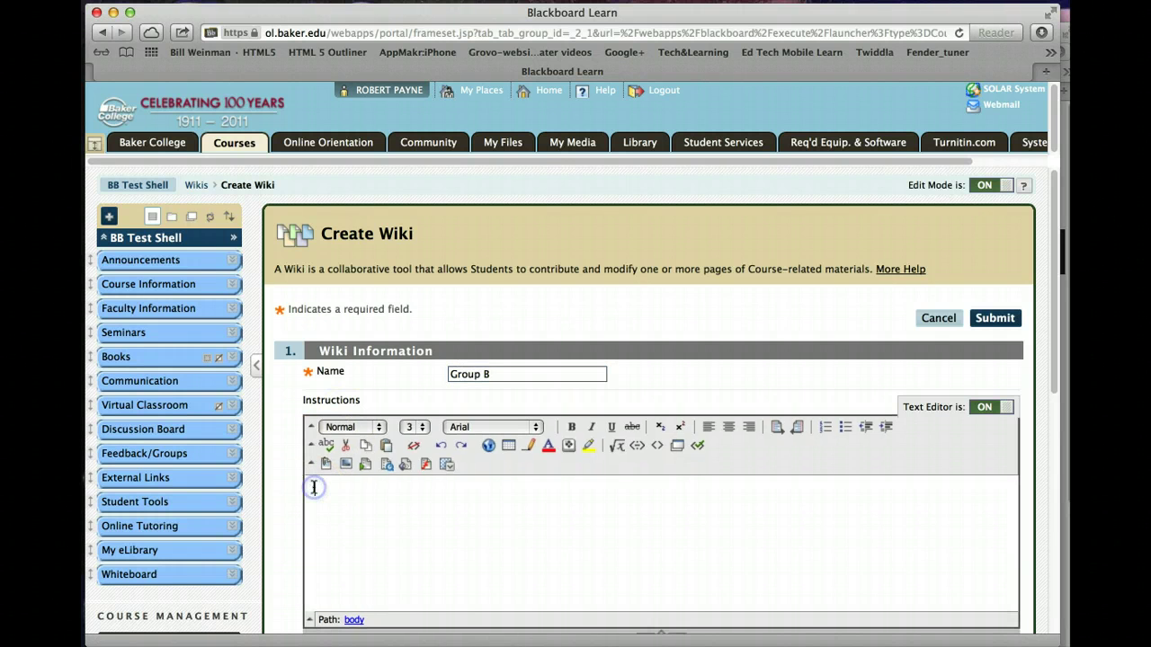
{"action": "type", "text": "This is the wiki for group B"}
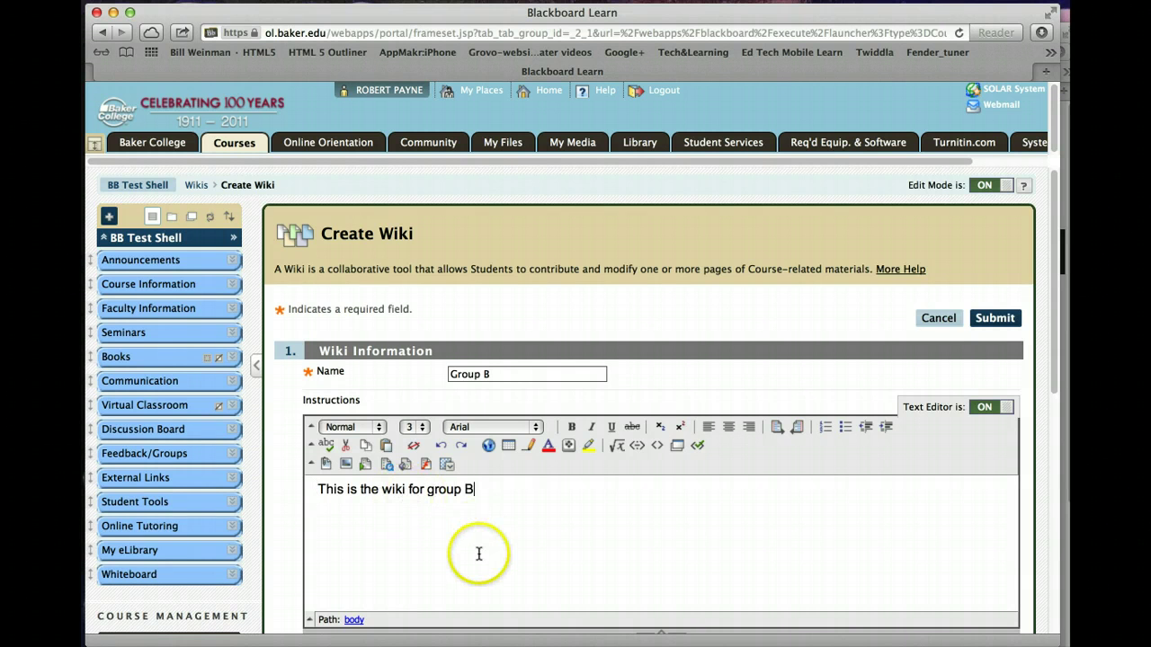
{"action": "type", "text": "."}
Step: Submit the Group B wiki as available, open to editing and without grading
{"action": "scroll", "coordinate": [540, 534], "scroll_direction": "down", "scroll_amount": 5}
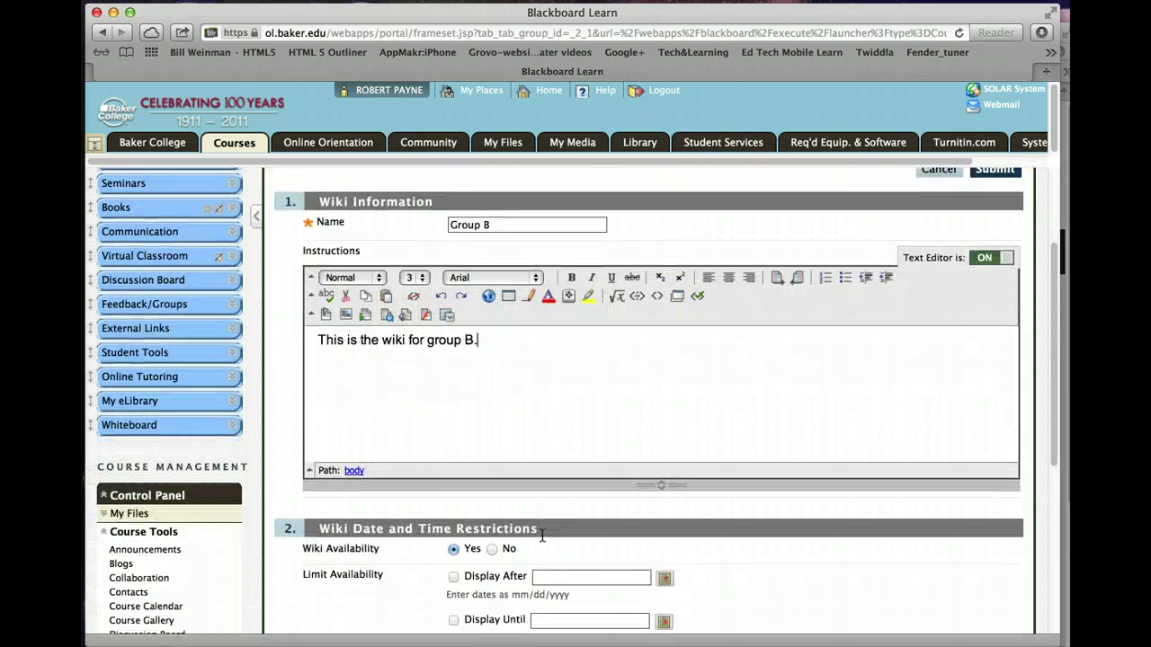
{"action": "scroll", "coordinate": [542, 536], "scroll_direction": "down", "scroll_amount": 8}
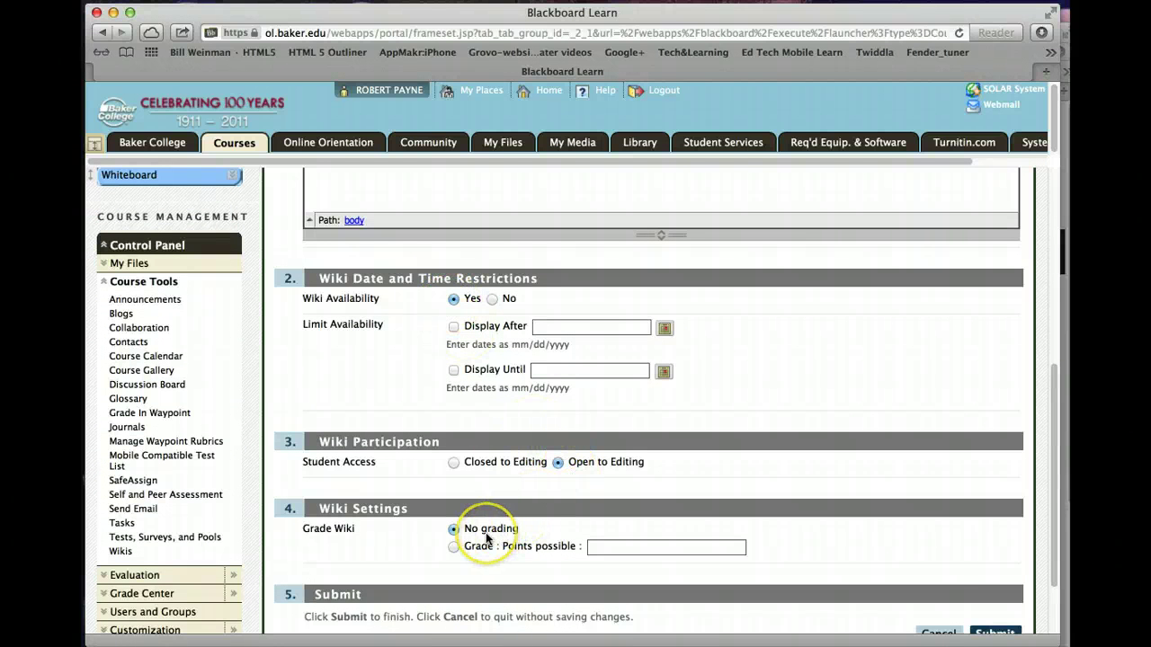
{"action": "scroll", "coordinate": [490, 533], "scroll_direction": "down", "scroll_amount": 3}
{"action": "left_click", "coordinate": [1001, 545]}
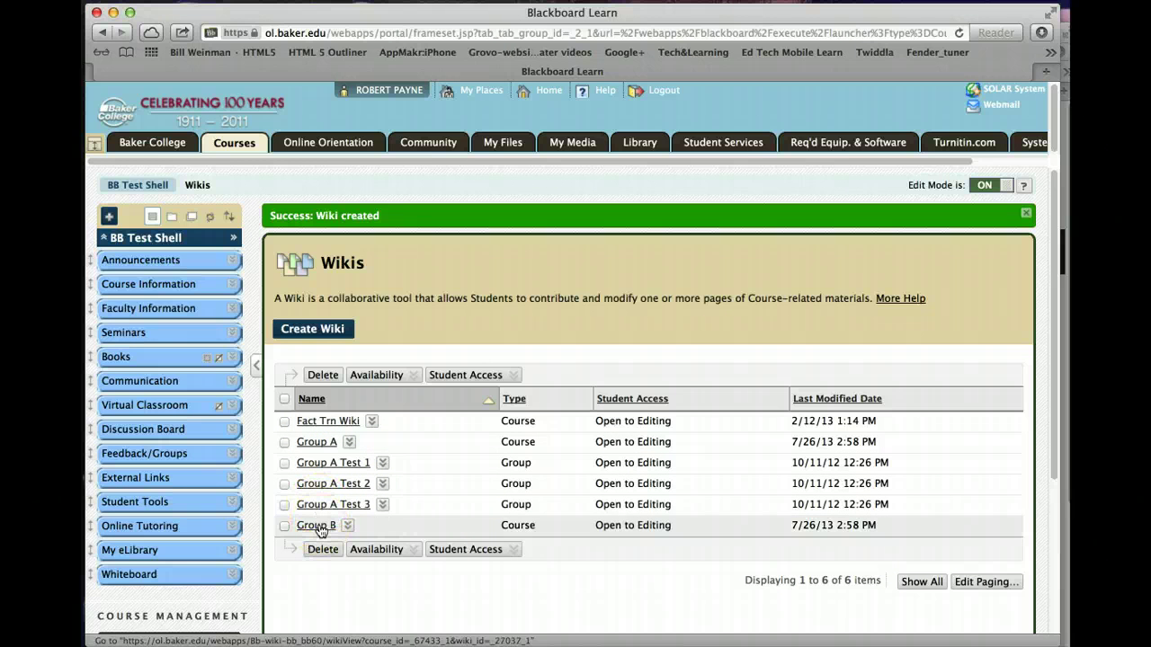
Step: Open the Group B wiki and look over the form for creating its home page
{"action": "left_click", "coordinate": [469, 551]}
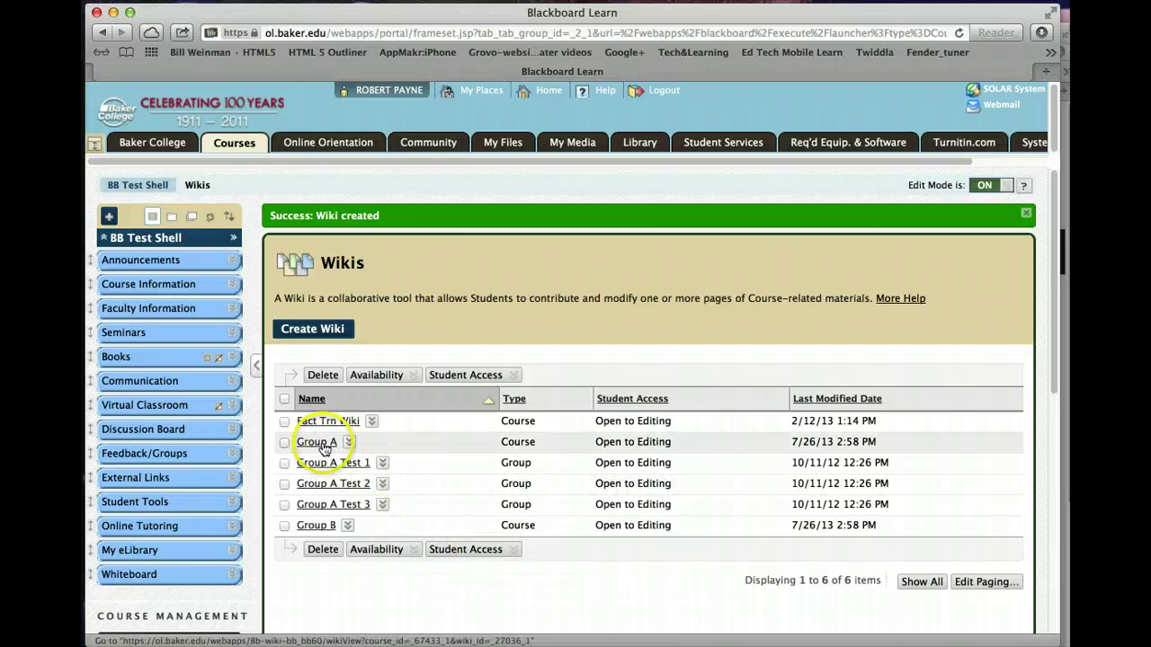
{"action": "left_click", "coordinate": [317, 527]}
{"action": "scroll", "coordinate": [606, 524], "scroll_direction": "down", "scroll_amount": 10}
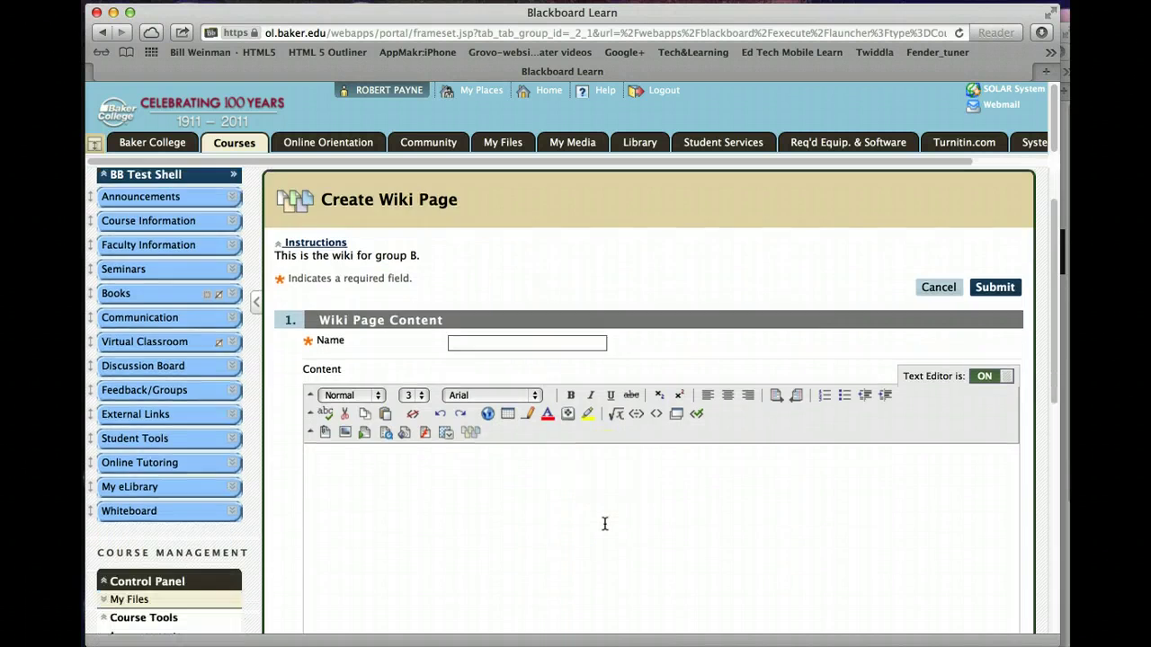
{"action": "scroll", "coordinate": [605, 523], "scroll_direction": "up", "scroll_amount": 4}
{"action": "scroll", "coordinate": [606, 524], "scroll_direction": "up", "scroll_amount": 6}
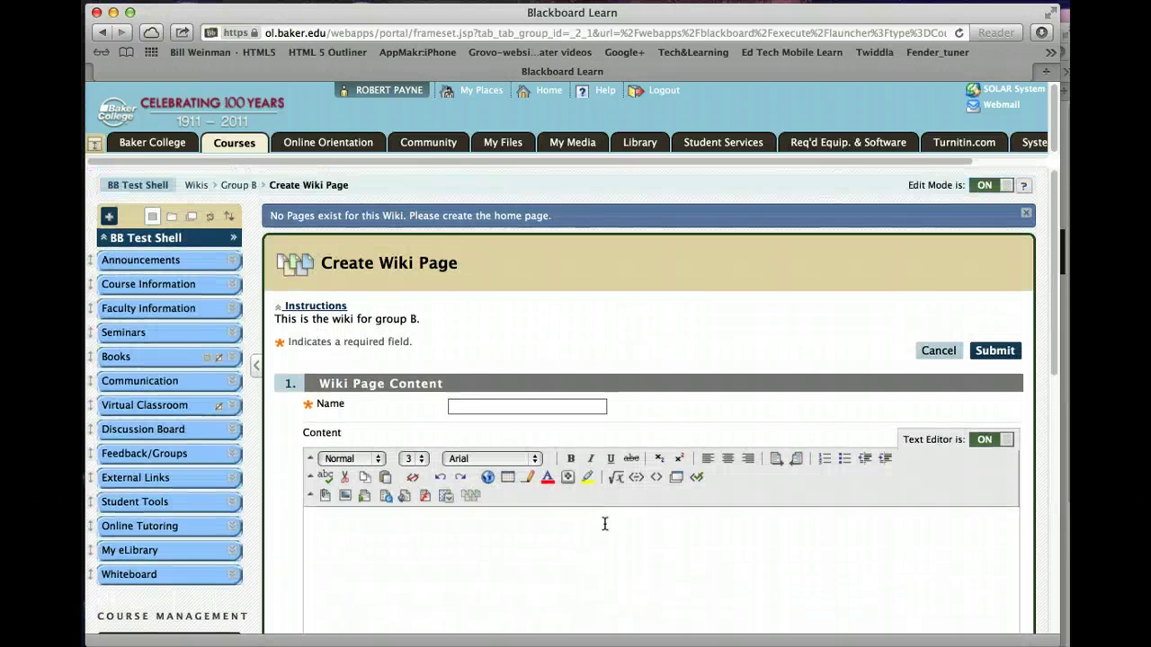
{"action": "scroll", "coordinate": [605, 523], "scroll_direction": "down", "scroll_amount": 1}
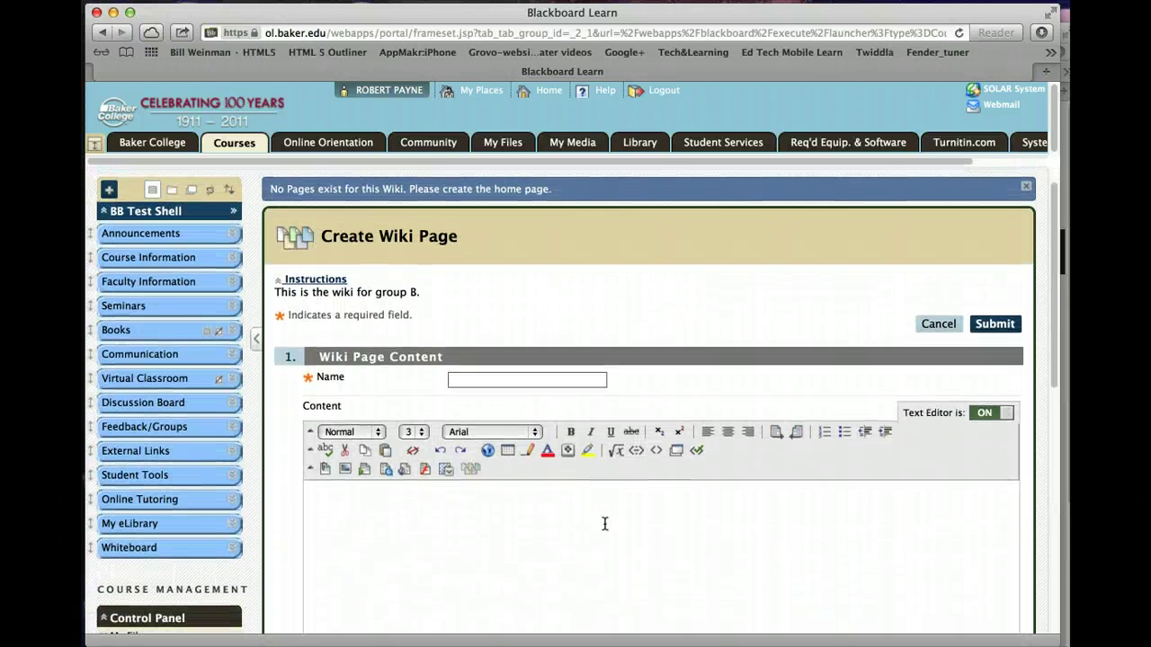
Step: Submit a wiki home page named "Week 1 grades . . . . ." with the content "This is the first page. Post your scenario work here."
{"action": "left_click", "coordinate": [463, 379]}
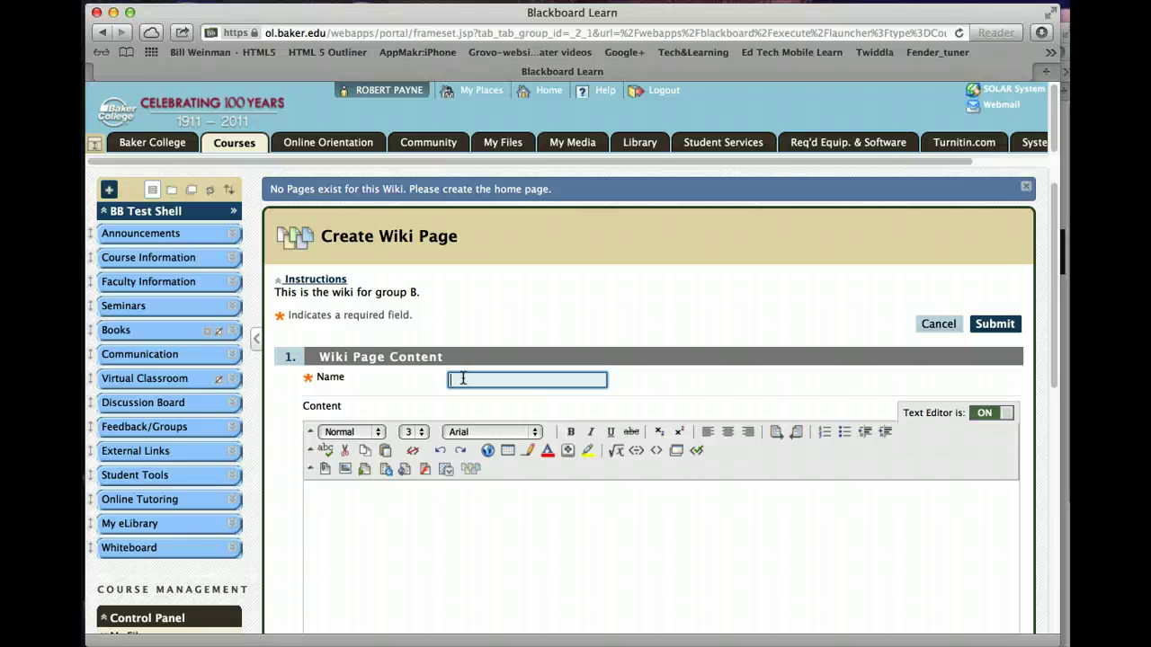
{"action": "type", "text": "Week 1 grades . . . . ."}
{"action": "left_click", "coordinate": [416, 433]}
{"action": "left_click", "coordinate": [316, 490]}
{"action": "type", "text": "This is the first page.  Post your scenario work here."}
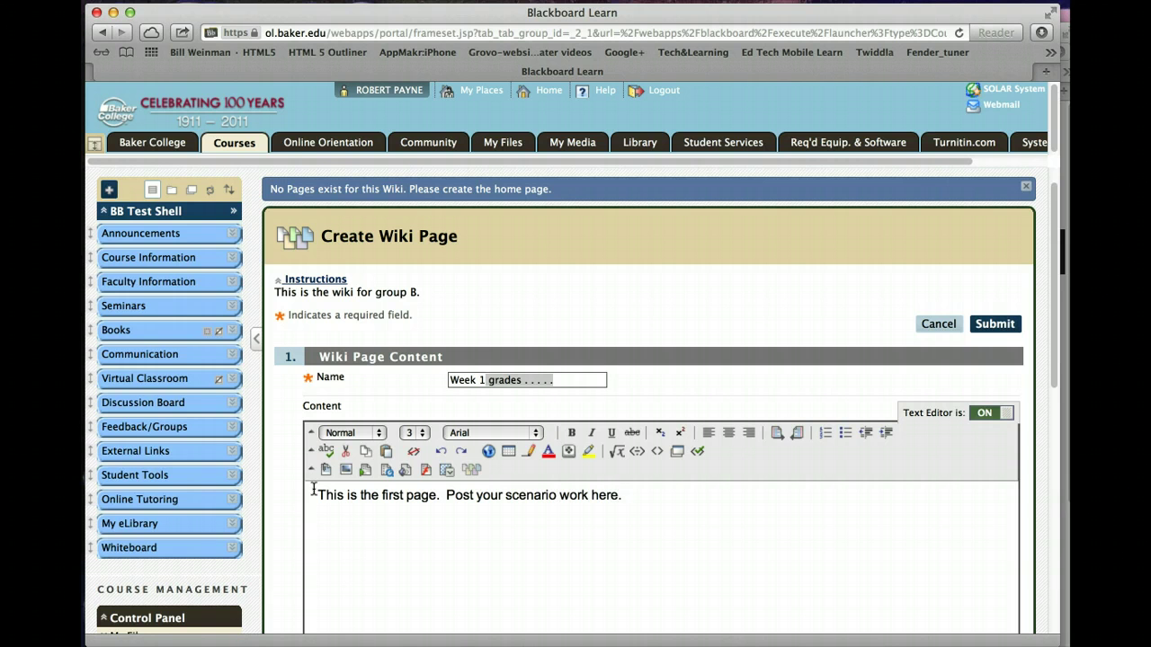
{"action": "scroll", "coordinate": [717, 534], "scroll_direction": "down", "scroll_amount": 10}
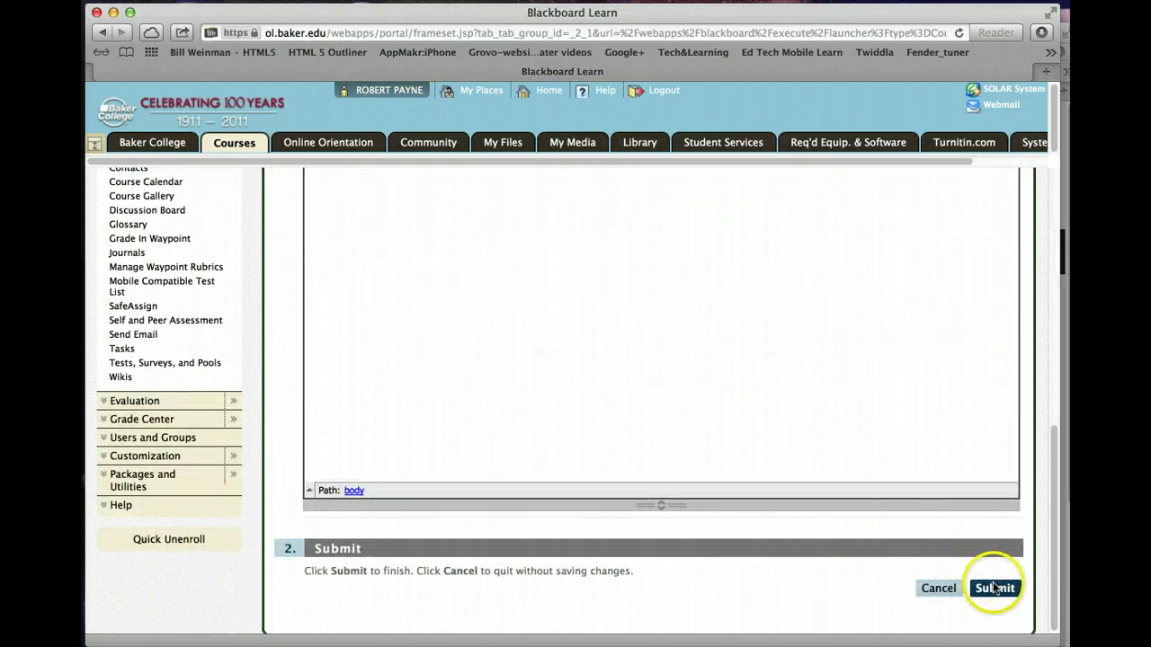
{"action": "left_click", "coordinate": [996, 589]}
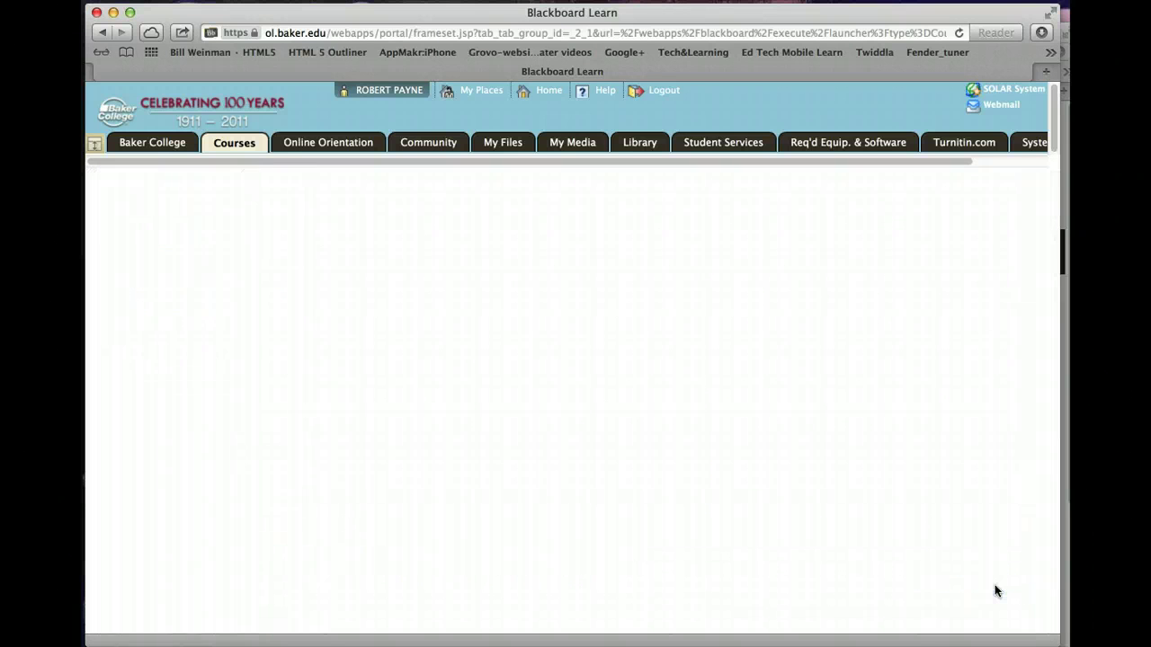